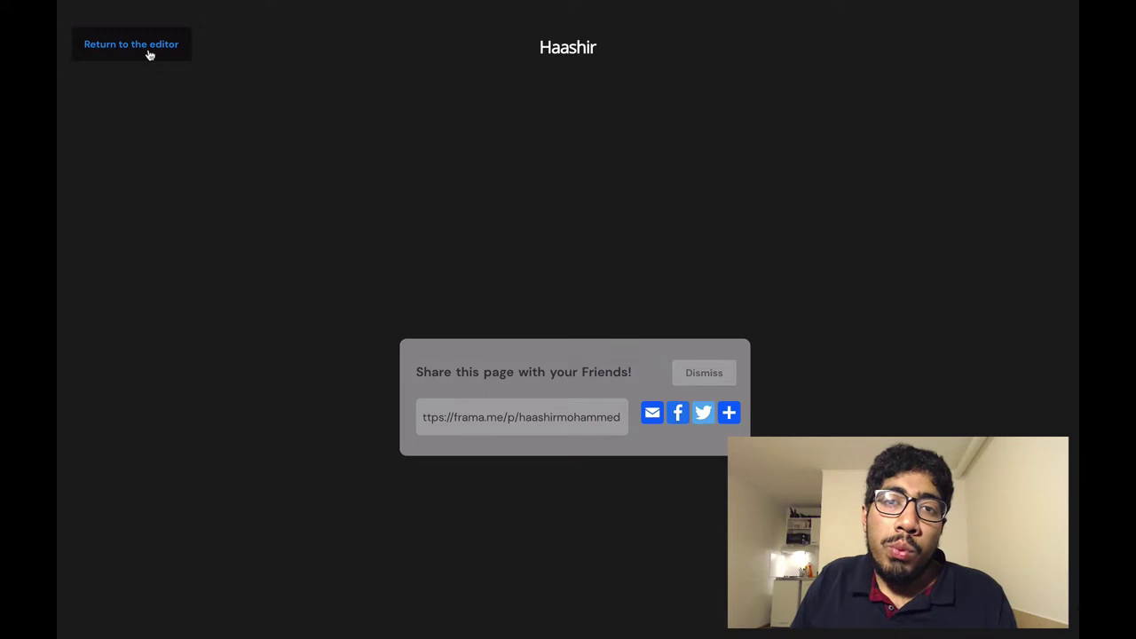
Step: Deselect the page title and return from the preview to the editor's empty Haashir canvas
double_click(553, 48)
left_click(527, 75)
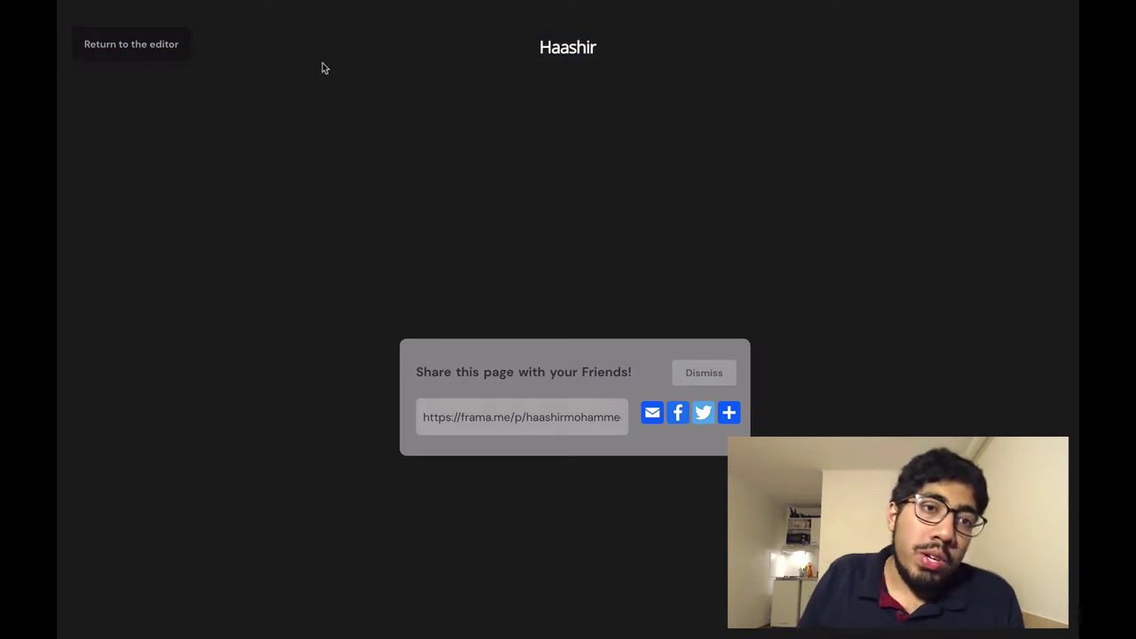
left_click(156, 56)
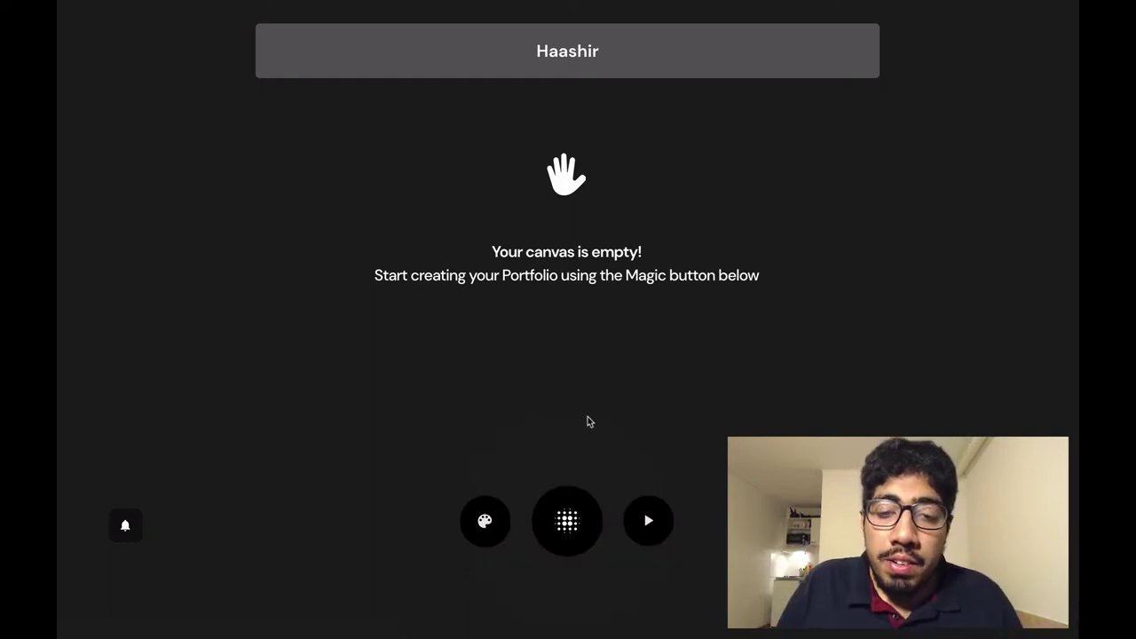
Step: Expand the central Magic button's radial menu of block icons
mouse_move(560, 527)
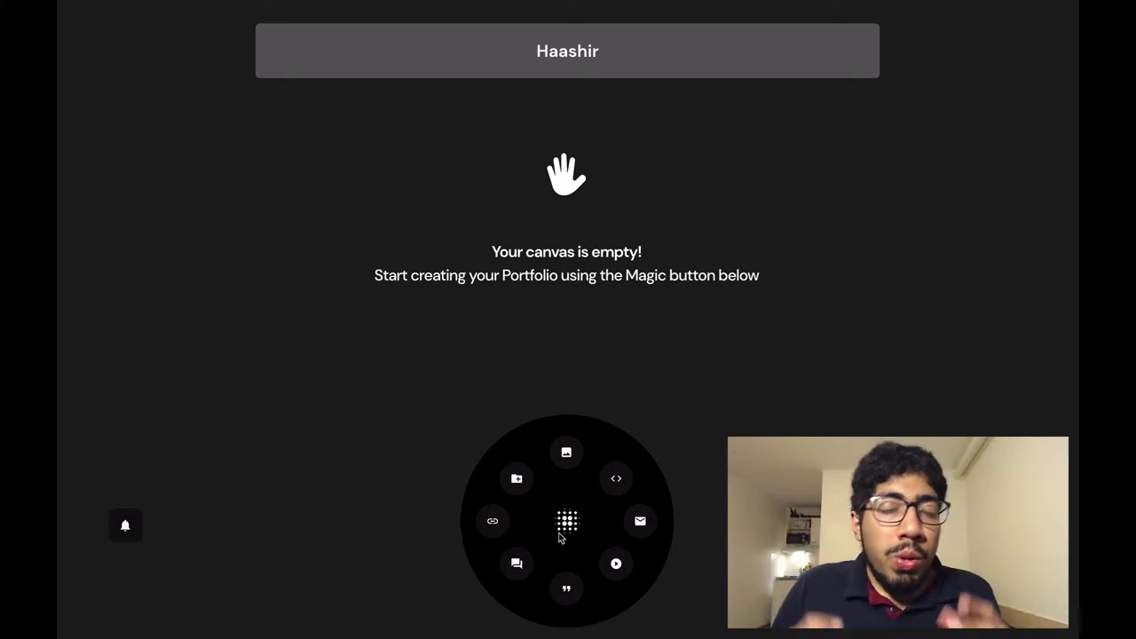
Step: Add a note block to the canvas and drag it to reposition it
left_click(566, 591)
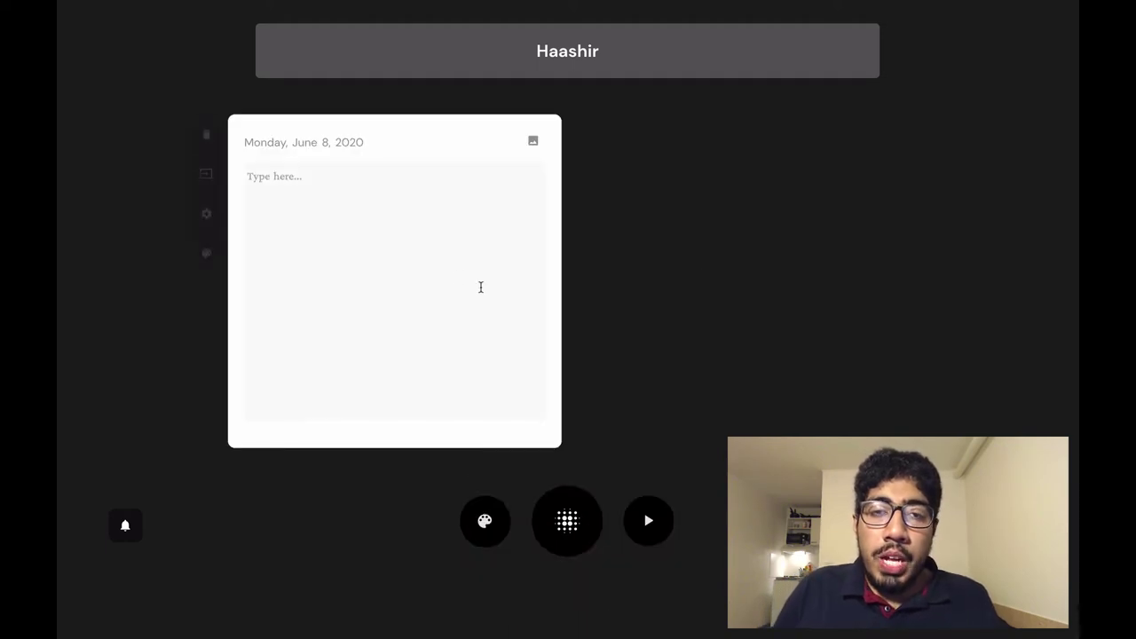
mouse_move(482, 282)
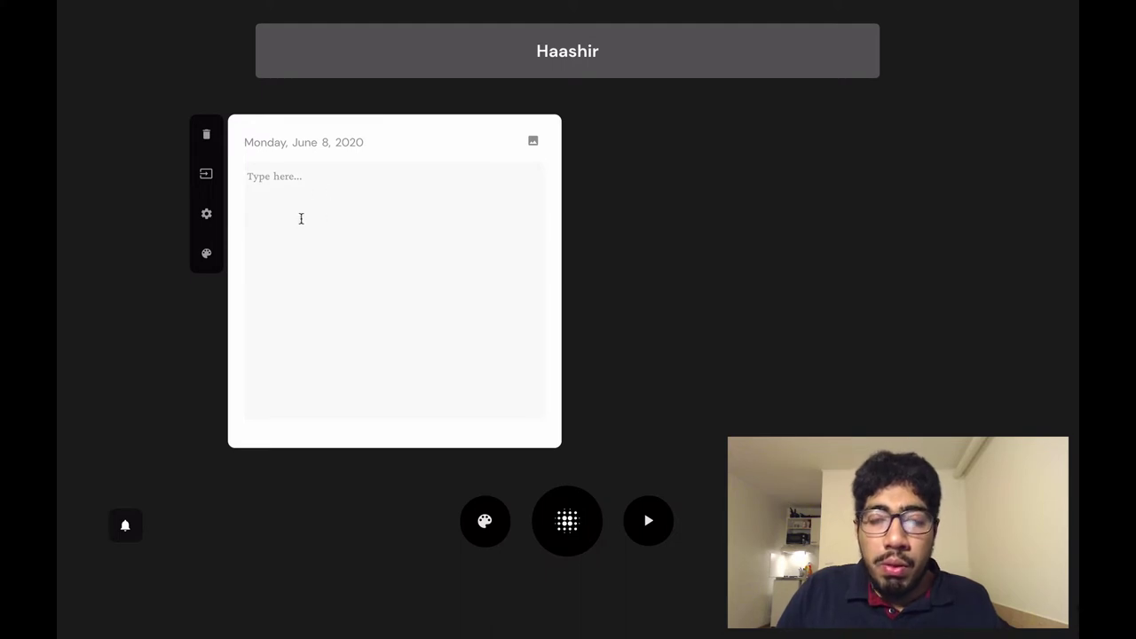
left_click_drag(310, 121, 255, 169)
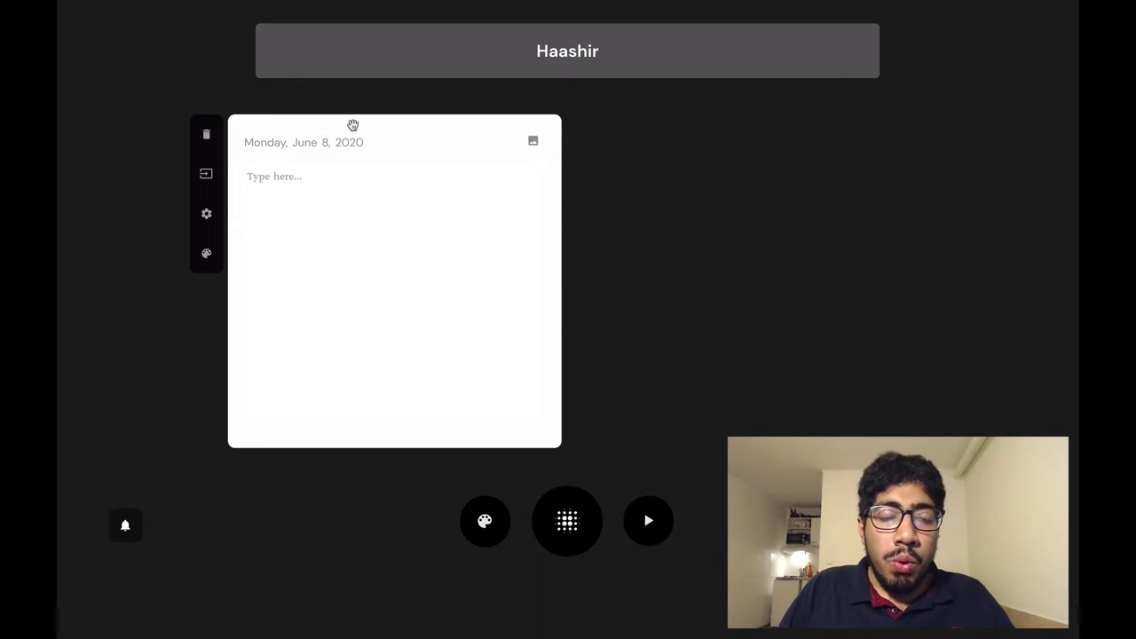
left_click_drag(353, 121, 785, 207)
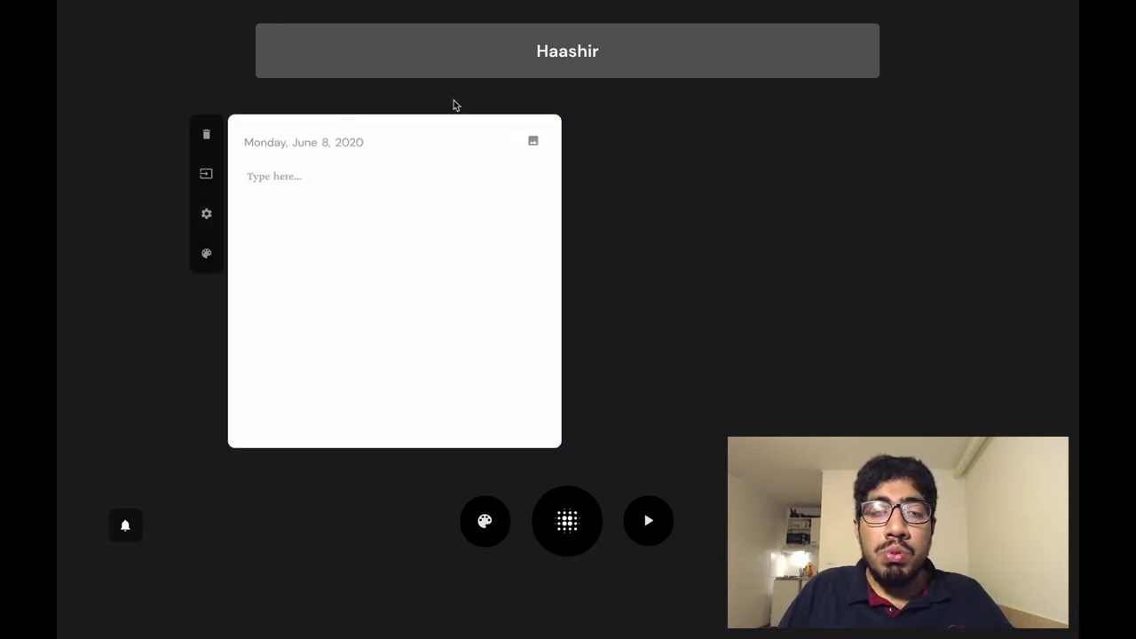
Step: Add a second note, write Hello in the left card, and delete the empty card
left_click(577, 526)
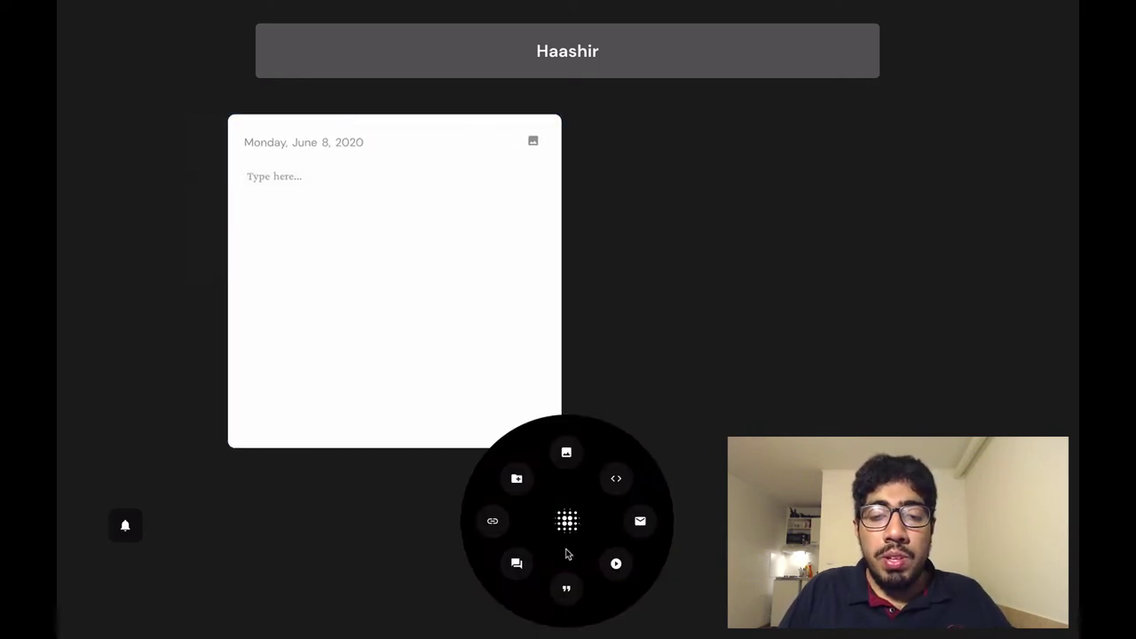
left_click(566, 589)
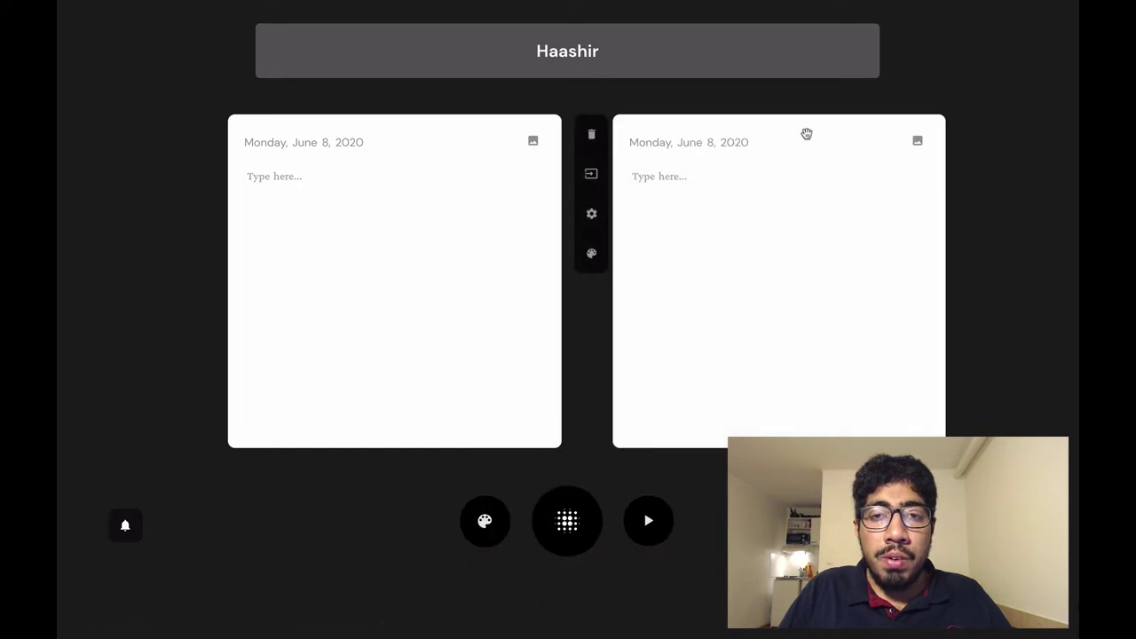
left_click(447, 252)
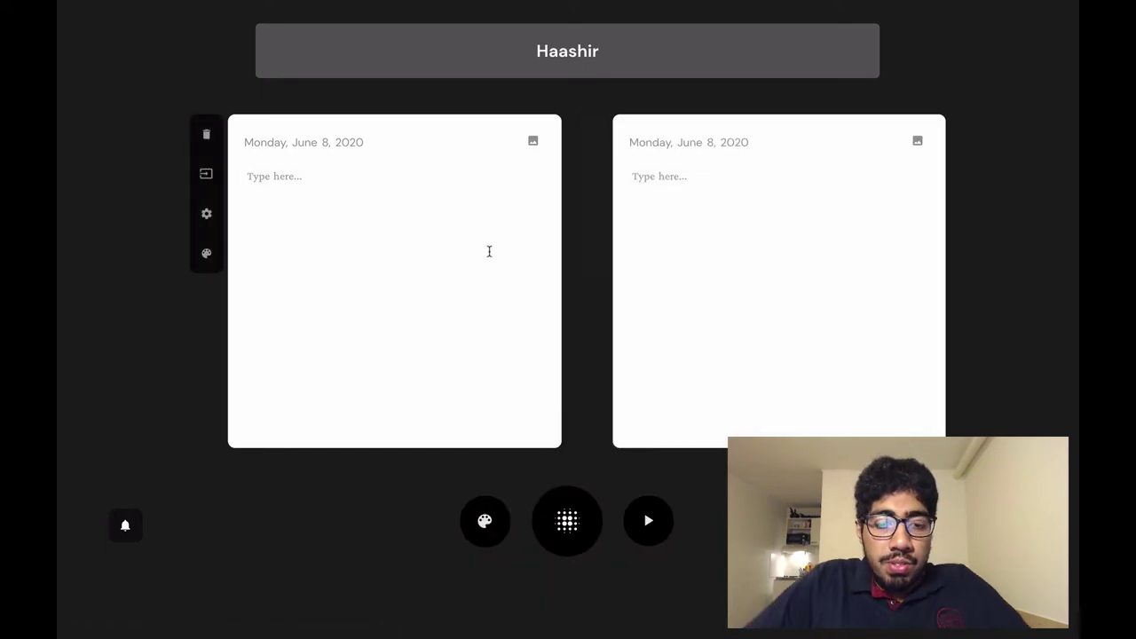
type("Hello")
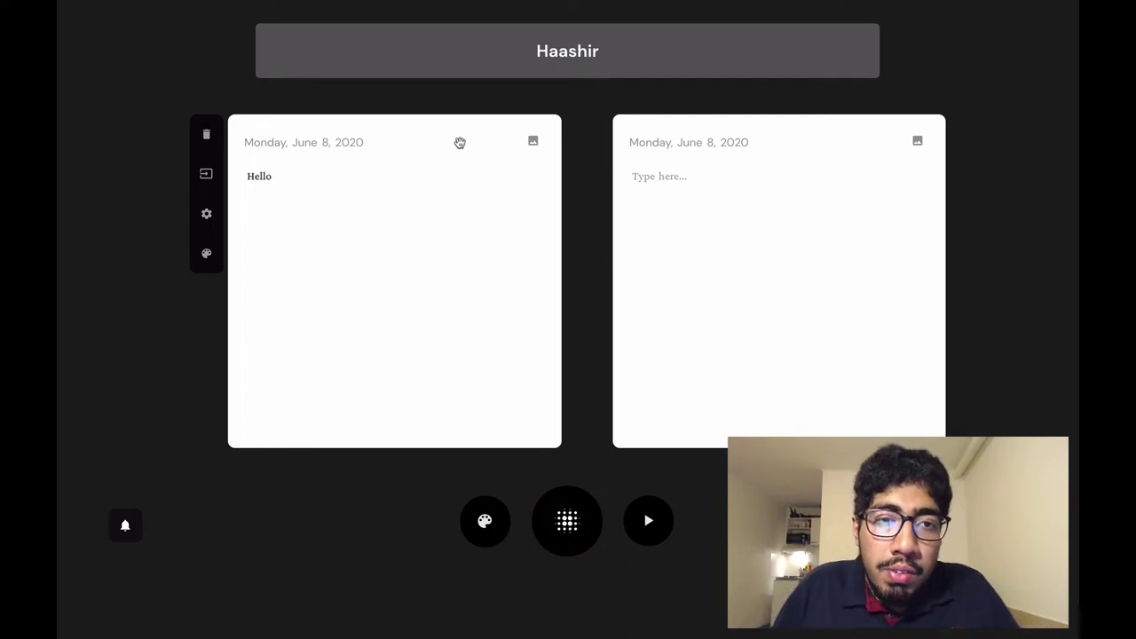
left_click_drag(459, 142, 791, 145)
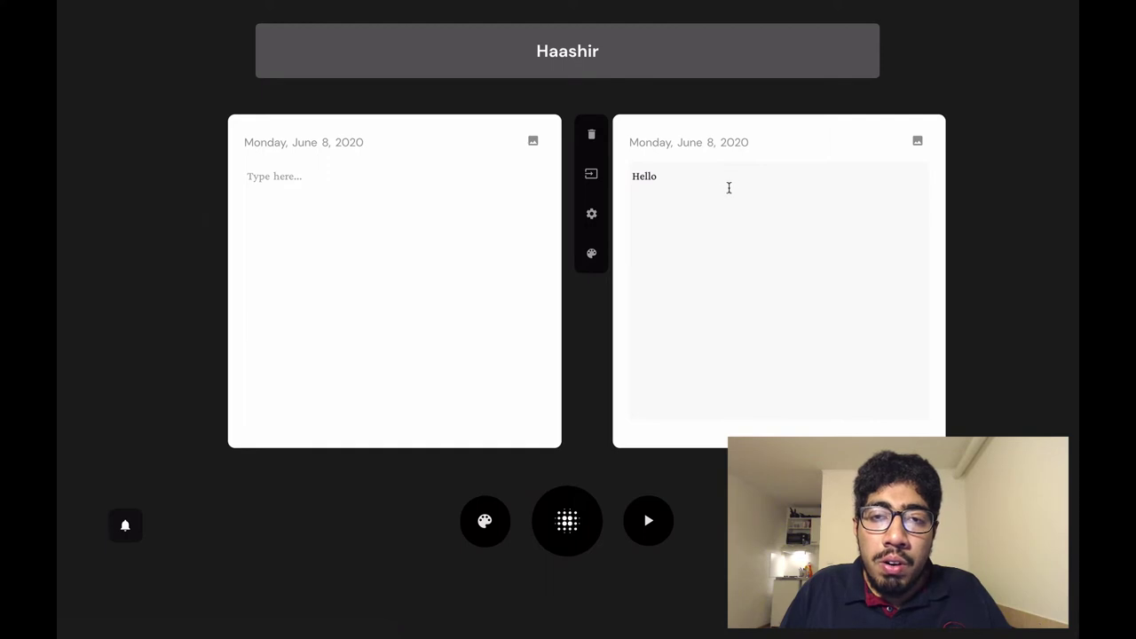
left_click_drag(746, 142, 434, 160)
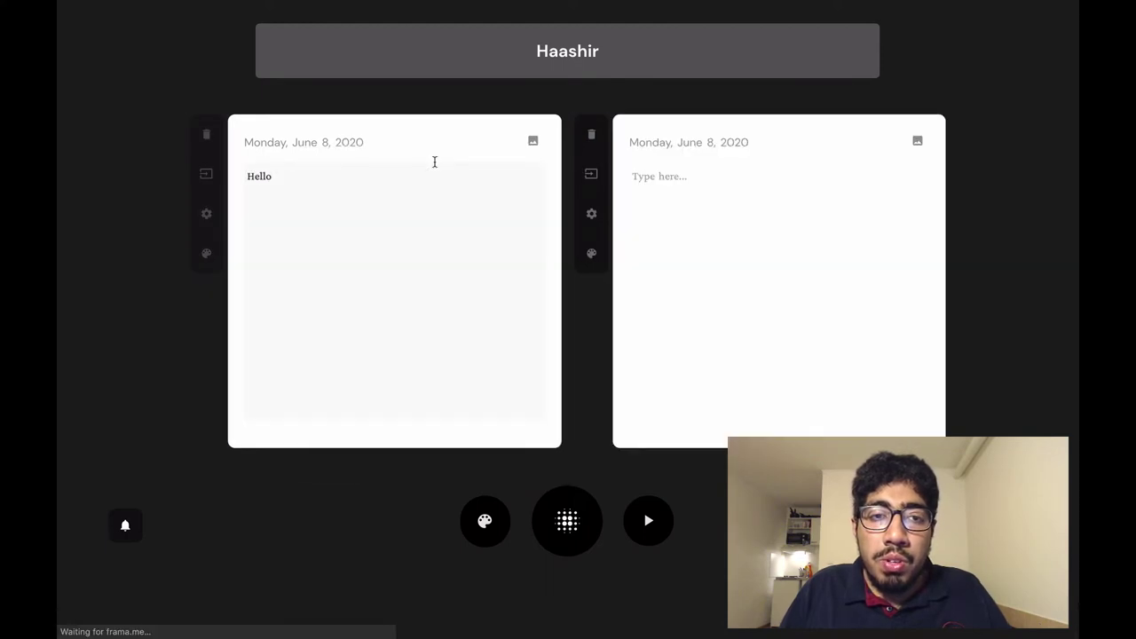
left_click(592, 135)
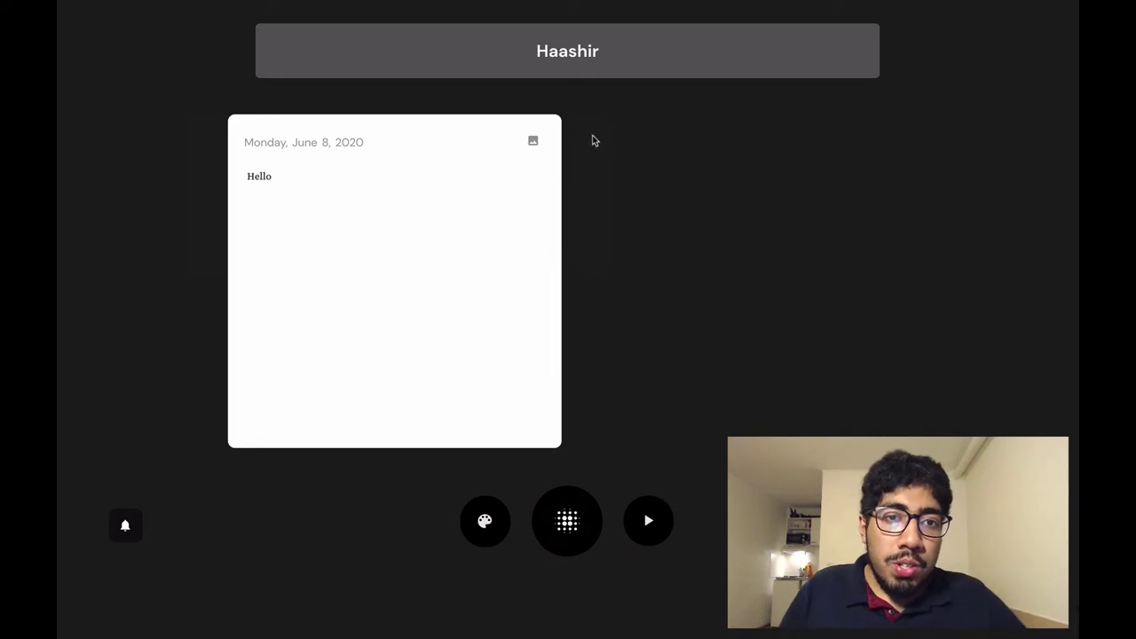
mouse_move(408, 202)
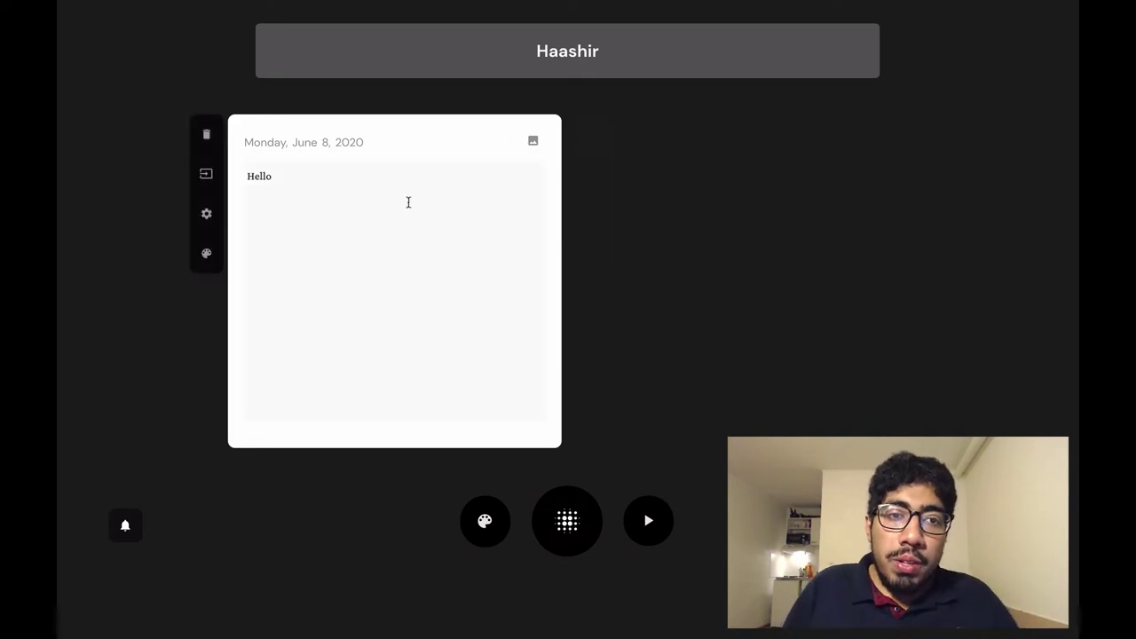
left_click(206, 178)
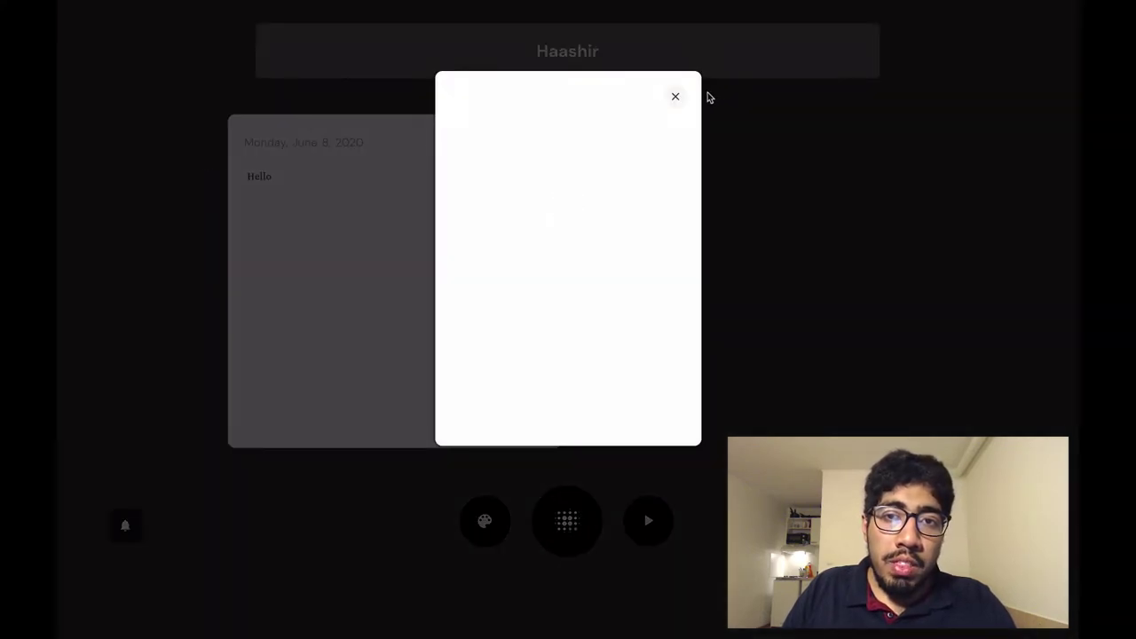
left_click(675, 95)
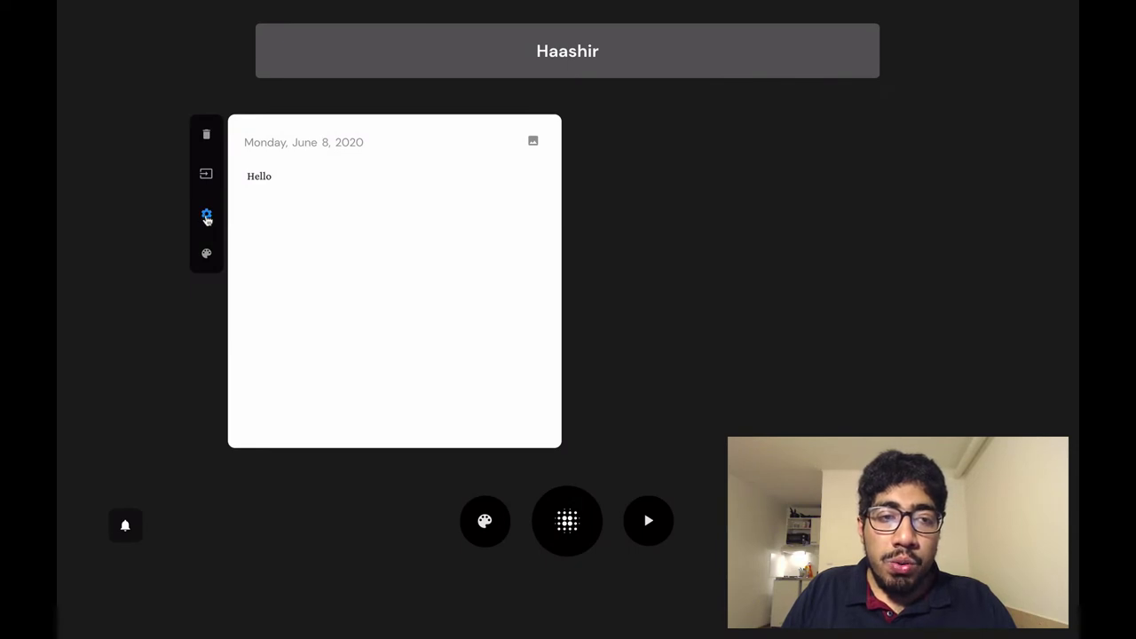
Step: Switch the note to a heading-plus-body layout and replace Hello with the pasted bio paragraph
left_click(207, 217)
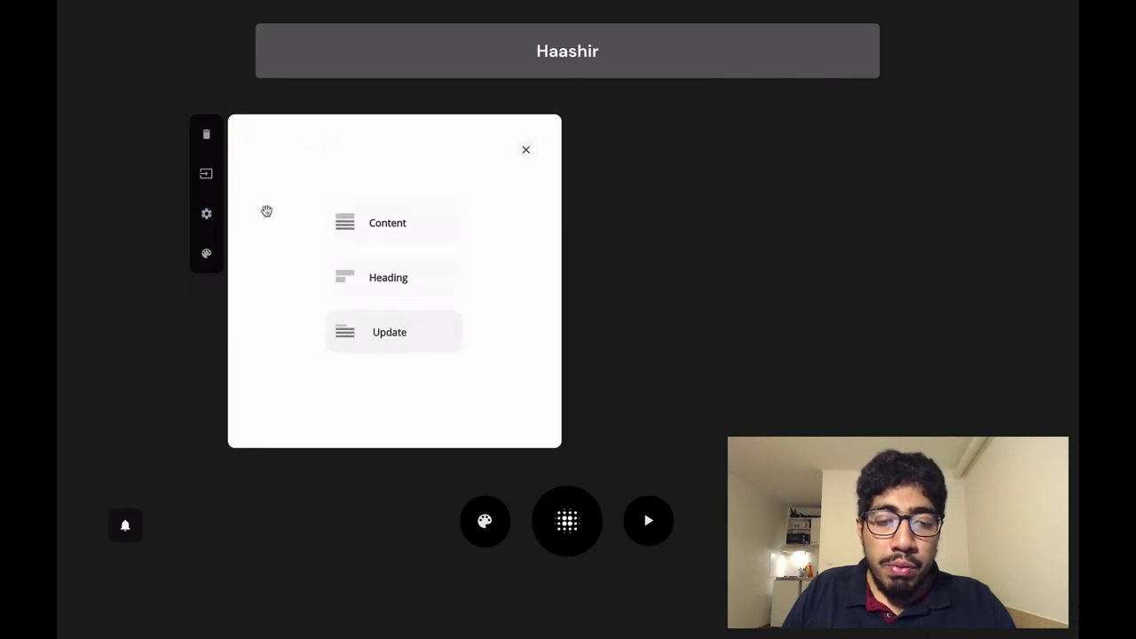
left_click(351, 282)
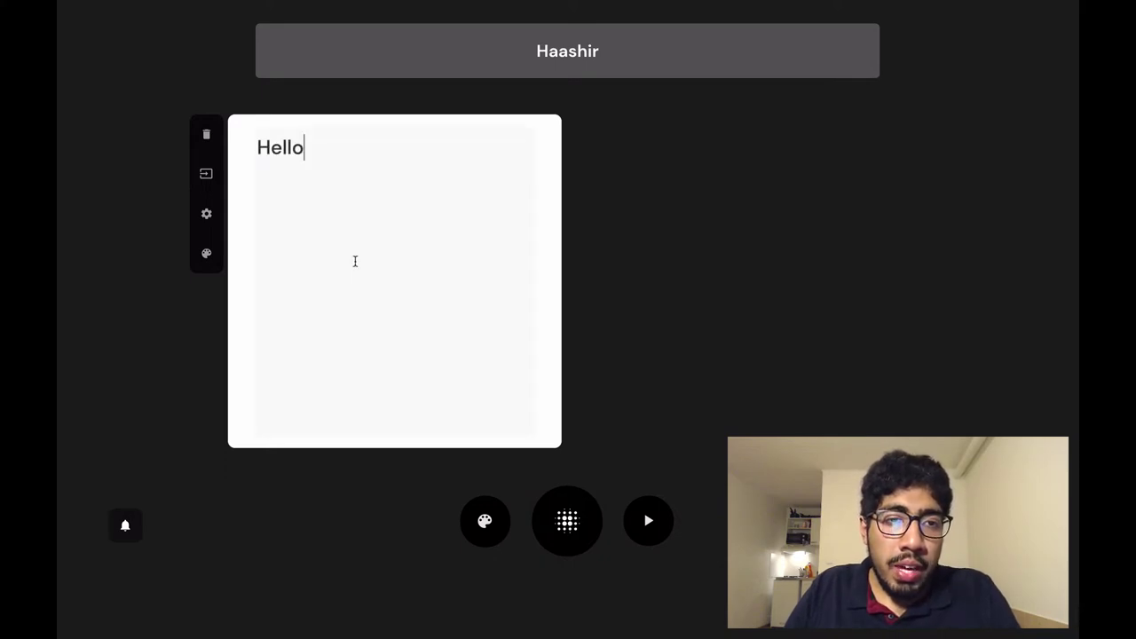
left_click(207, 229)
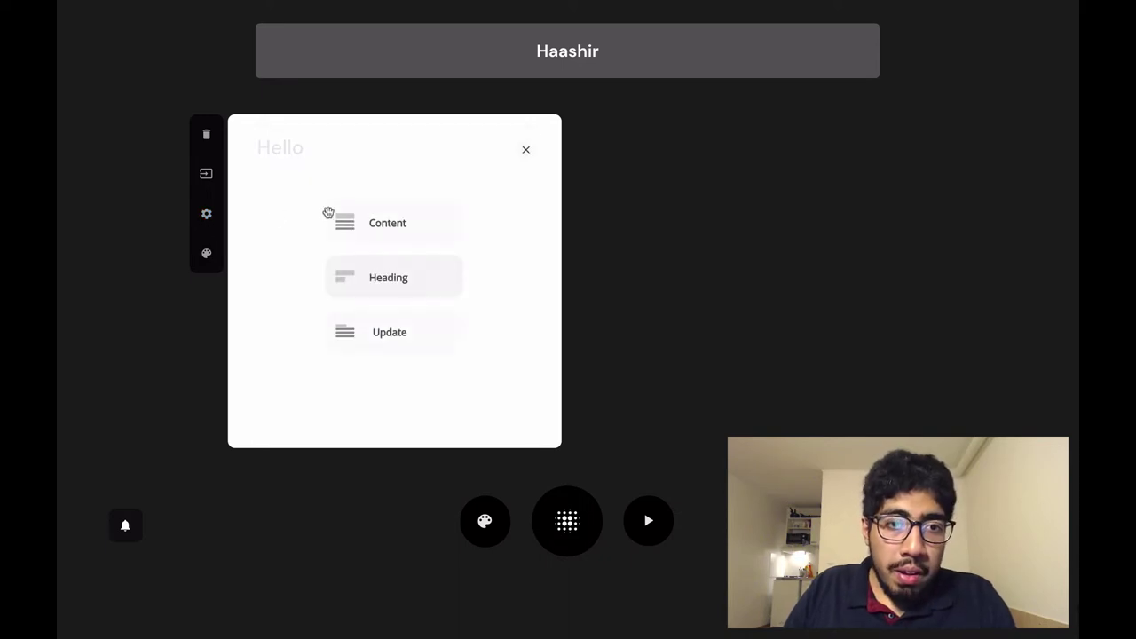
left_click(387, 237)
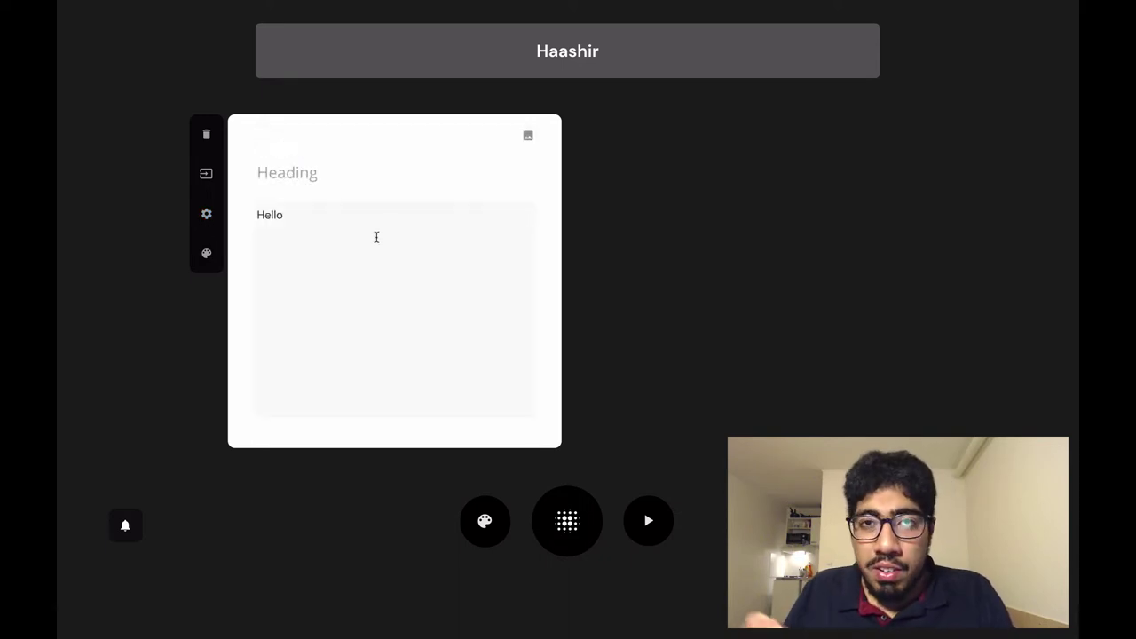
left_click_drag(334, 223, 190, 210)
key("BackSpace")
type("My name is Haashir and I am a UX designer from Jönköping, Sweden. I love making code-free projects and I share my knowledge on YouTube. In this website, I hope to share behind the scene stuff and assets that you can use in your projects.")
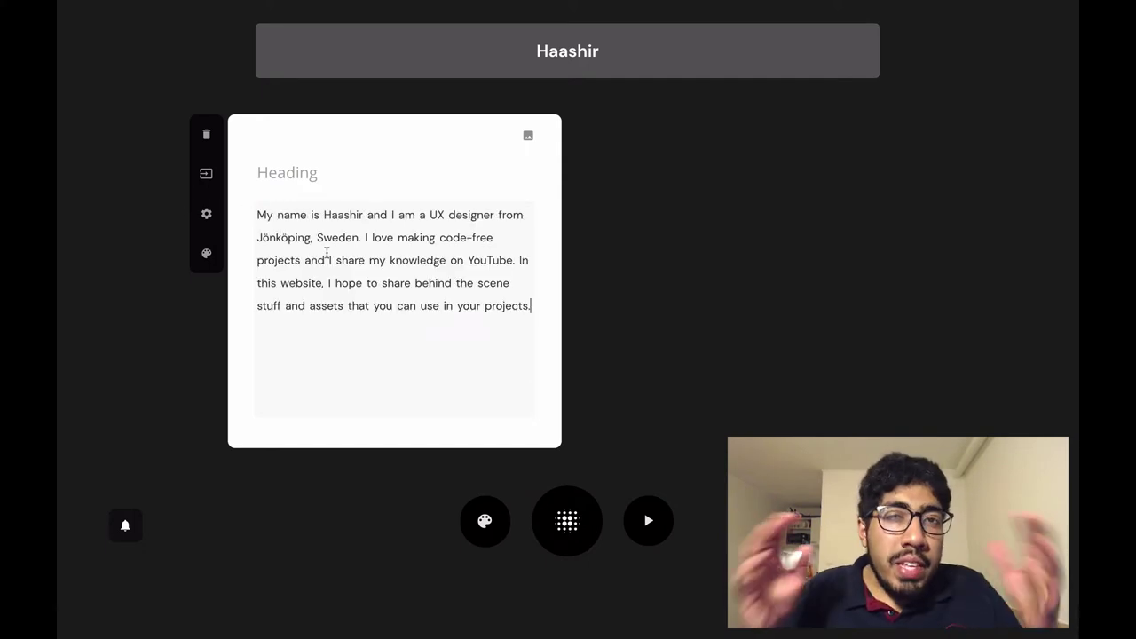
Step: Enter 'Welcome to my Portfolio!' as the card's heading
left_click(325, 175)
type("Welcom")
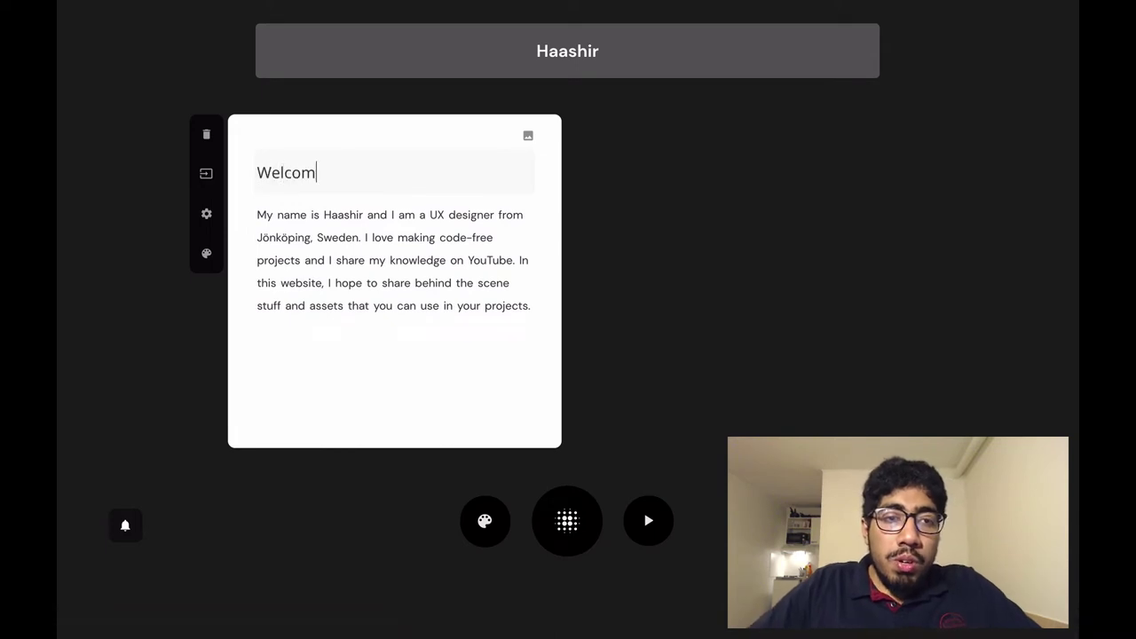
type("e to my Portf")
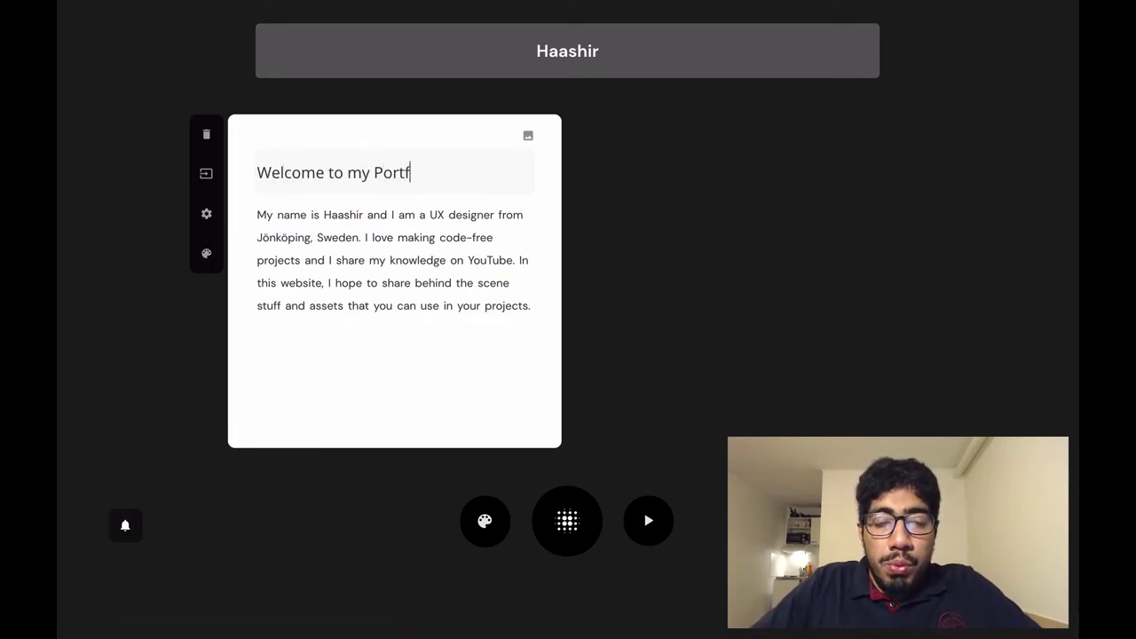
type("olio!")
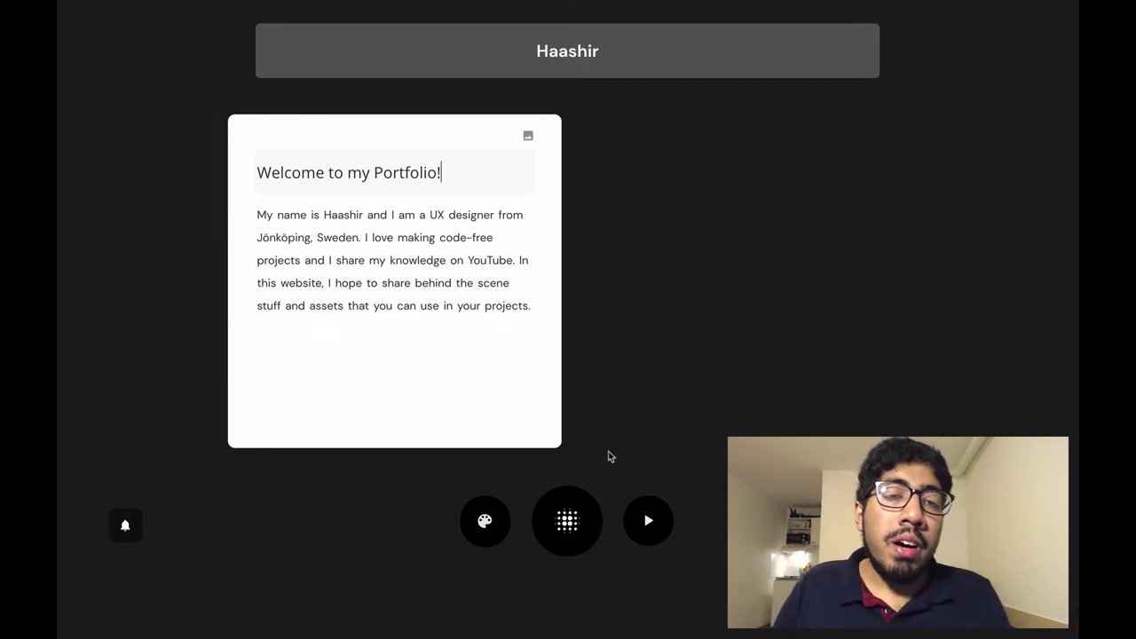
mouse_move(493, 329)
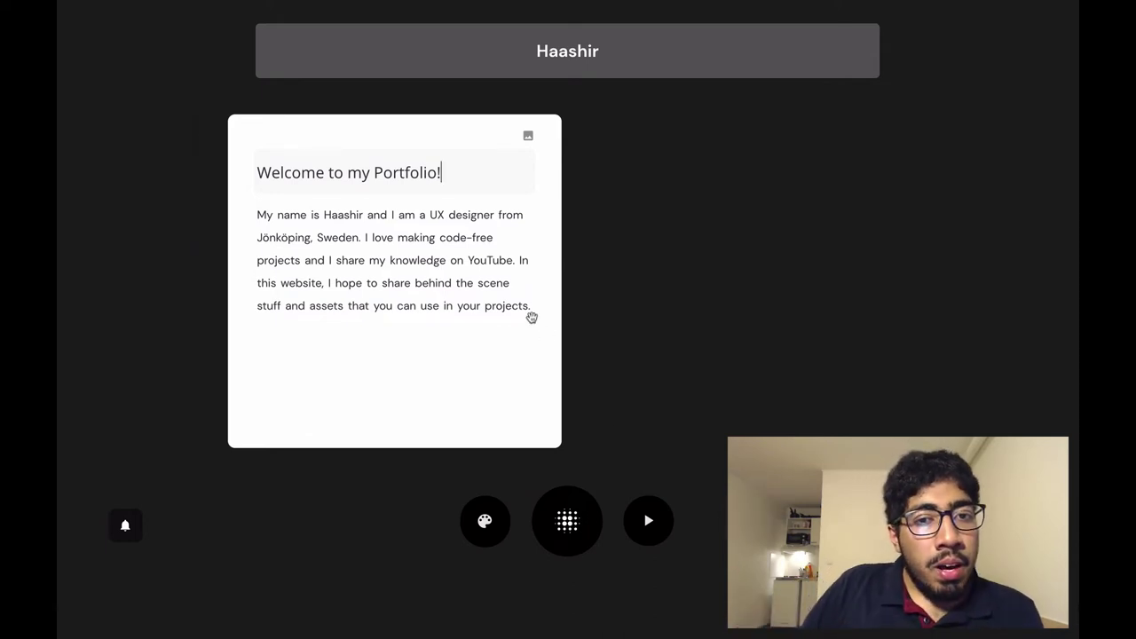
mouse_move(523, 304)
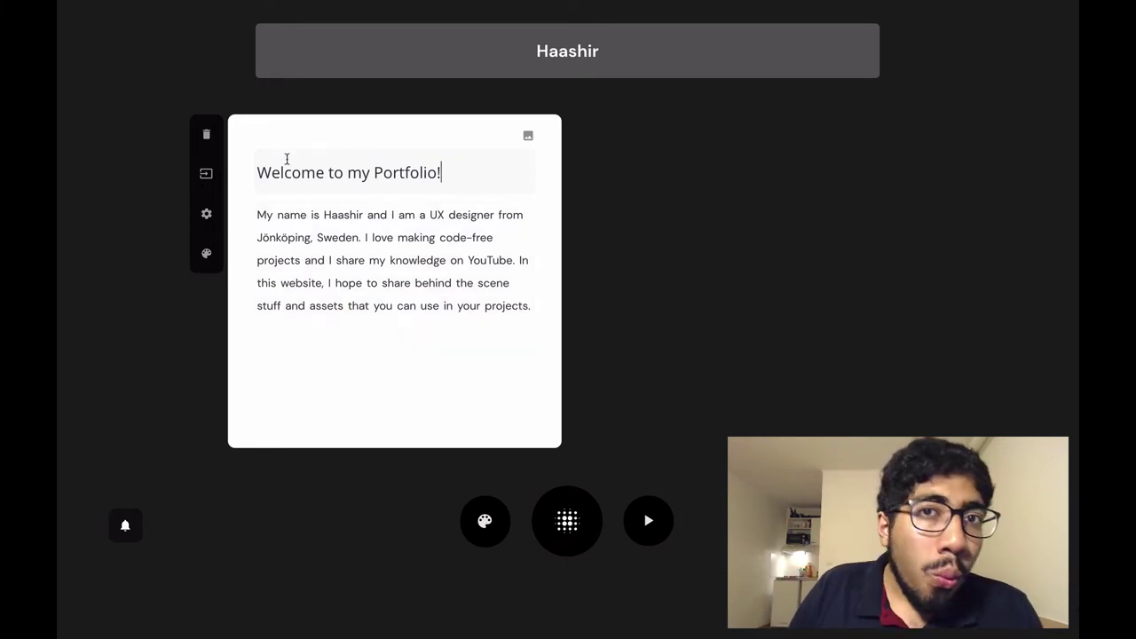
left_click(206, 255)
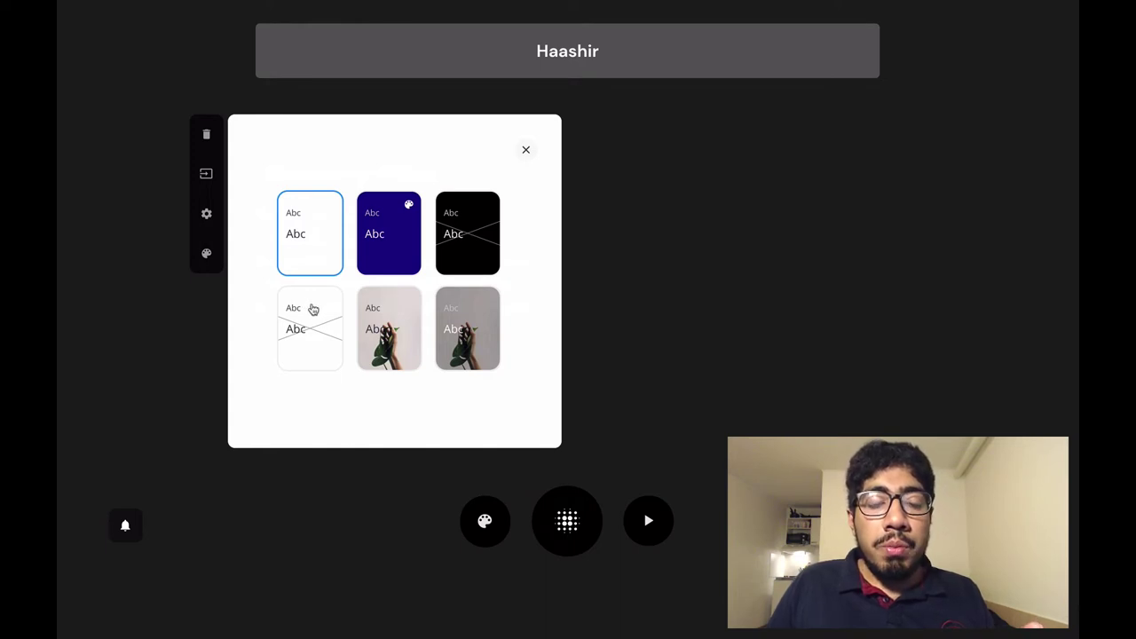
Step: Apply the transparent card style to the Welcome card and close the style picker
left_click(307, 339)
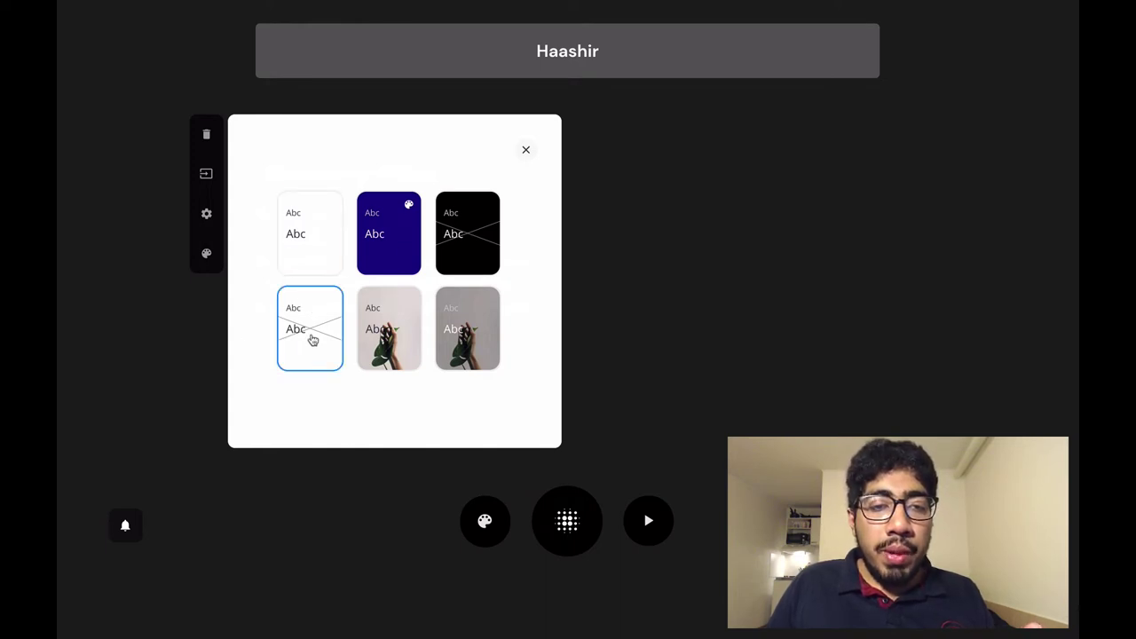
left_click(527, 151)
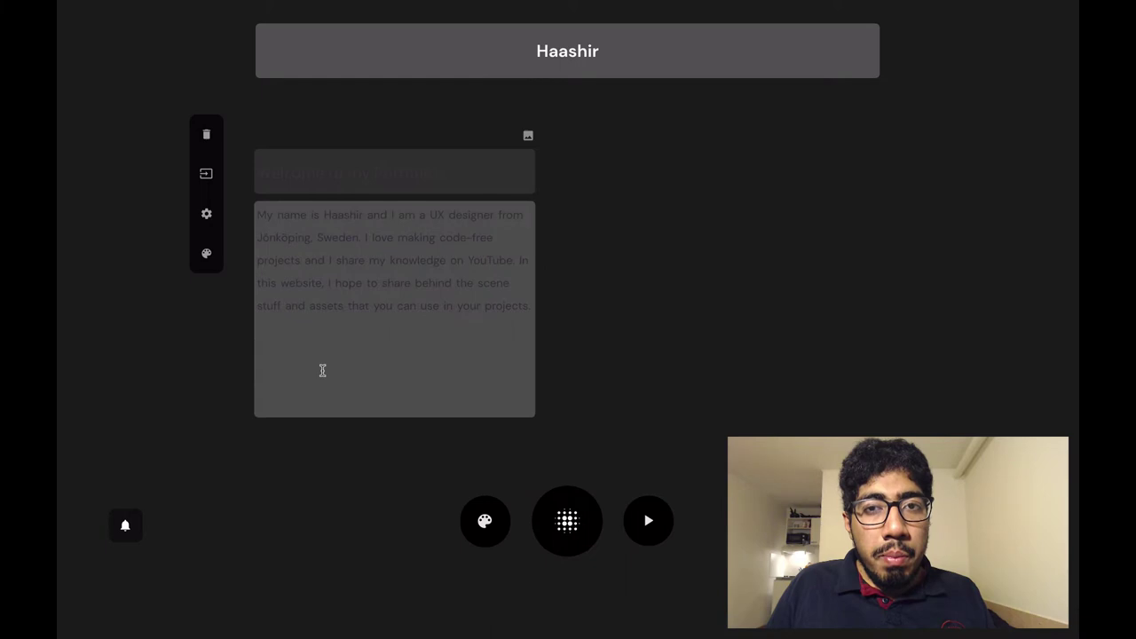
Step: Set the page background to light grey #eaeaea, keep the title colour black, and save
left_click(477, 533)
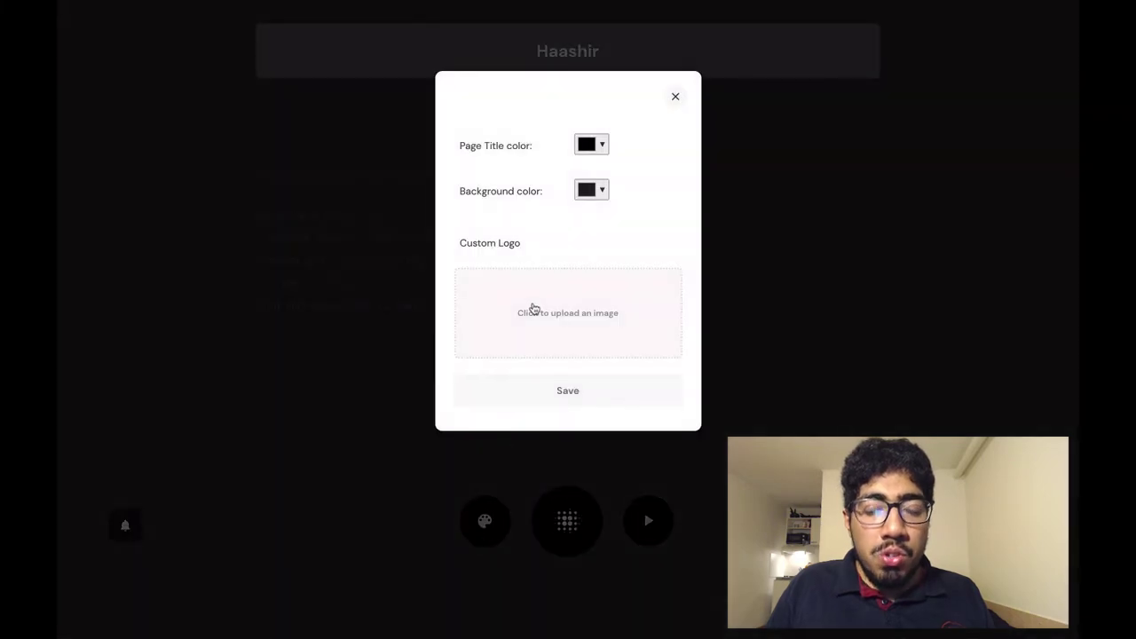
left_click(583, 191)
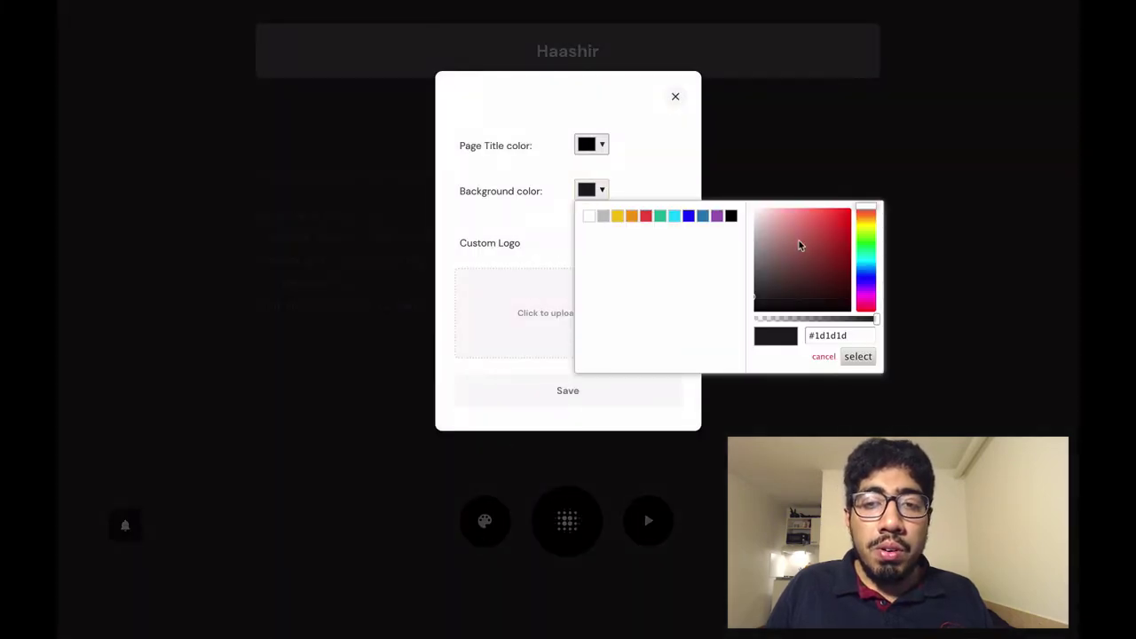
left_click_drag(769, 272, 738, 221)
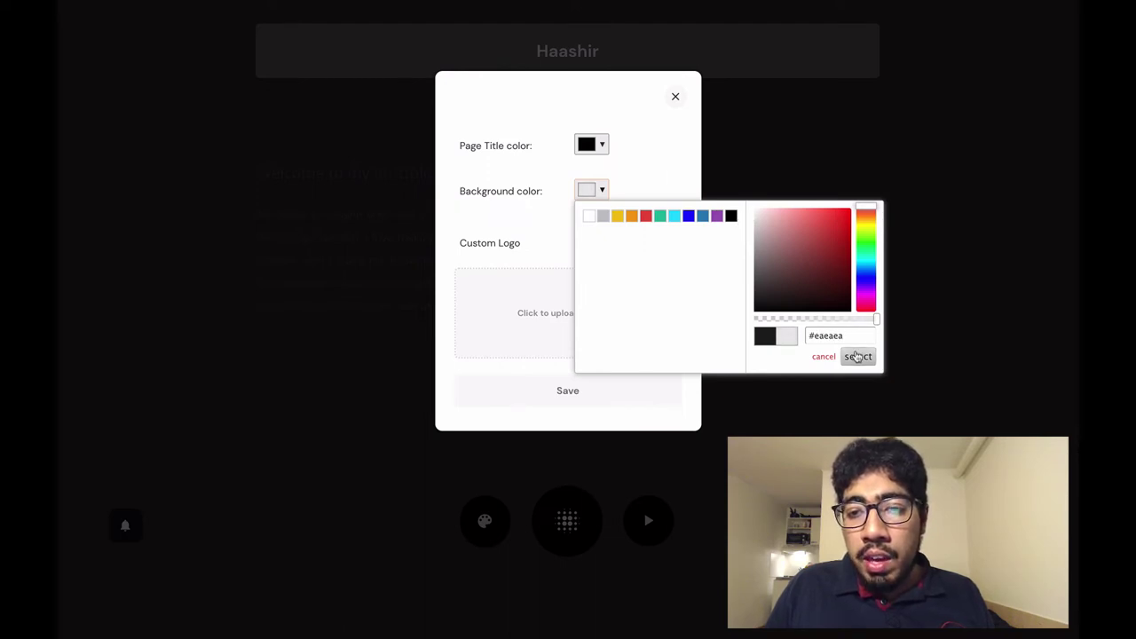
left_click(857, 356)
left_click(600, 148)
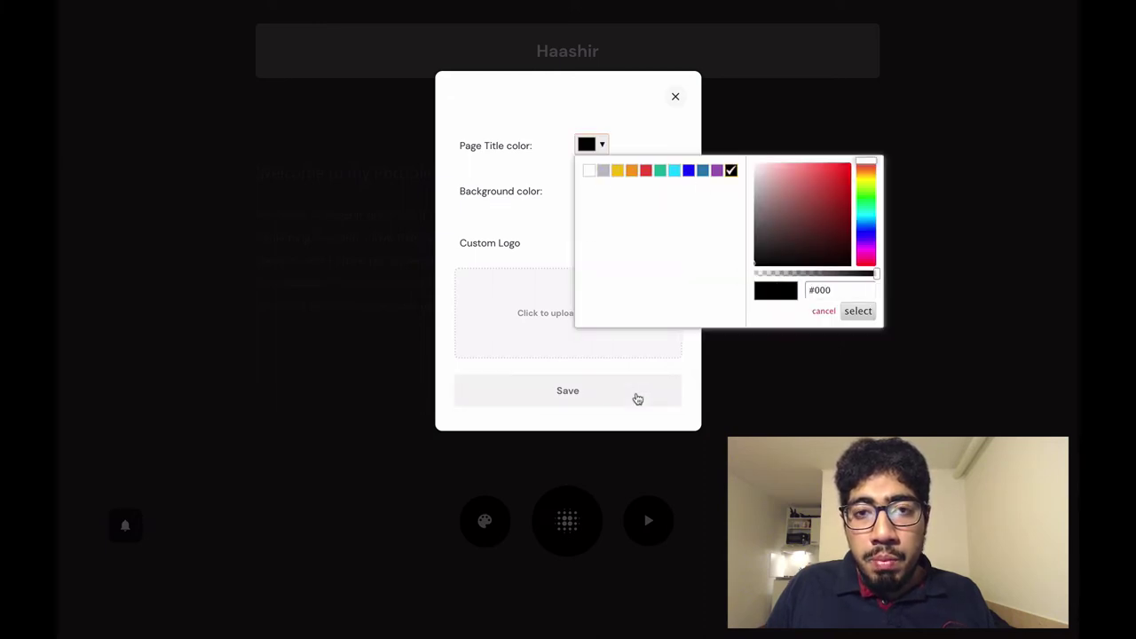
left_click(857, 310)
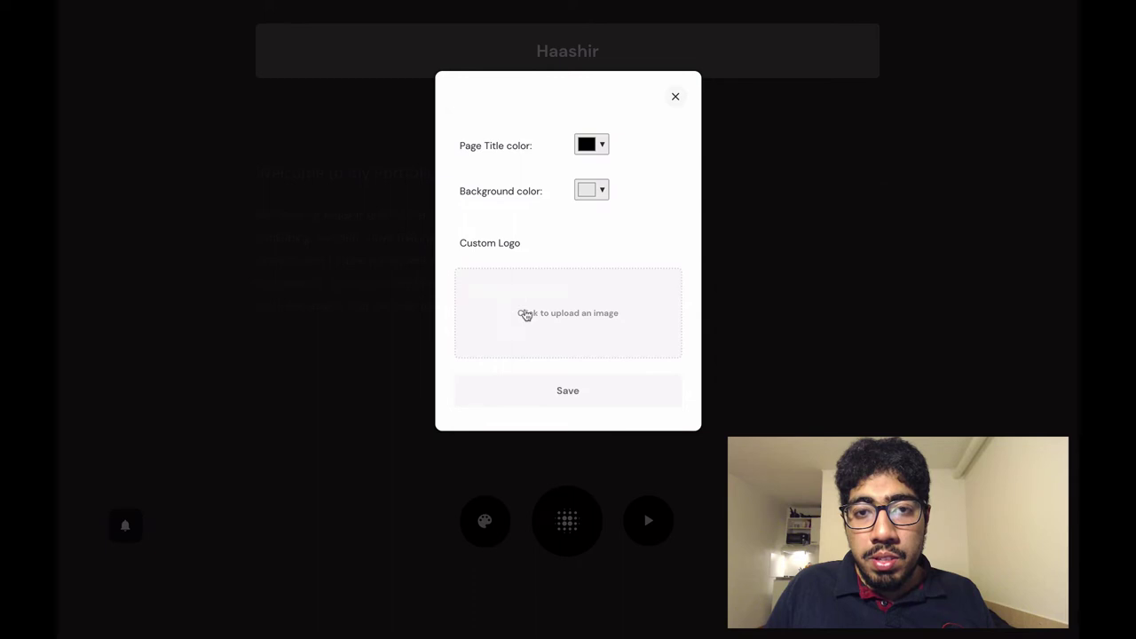
left_click(544, 390)
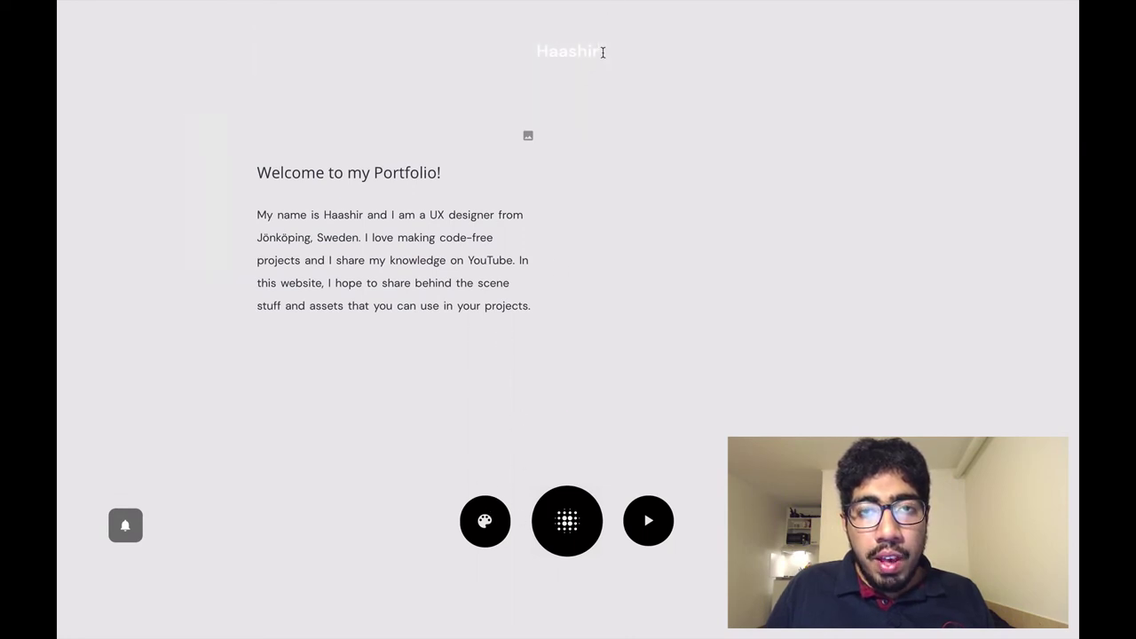
left_click_drag(614, 55, 497, 18)
left_click(484, 518)
left_click(591, 144)
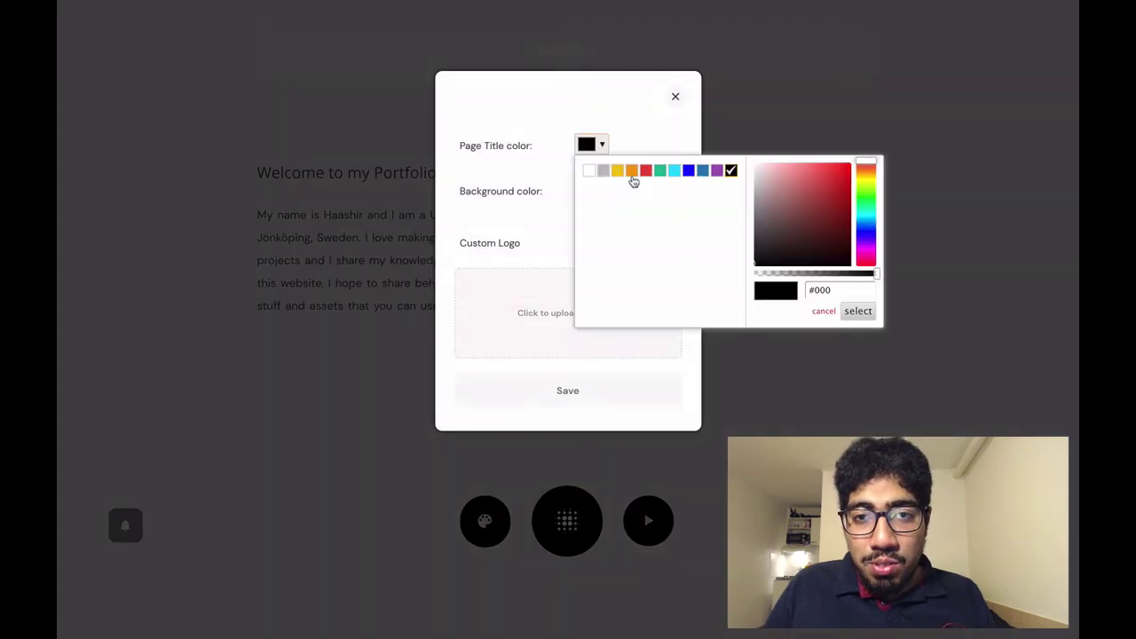
left_click(669, 136)
left_click(676, 96)
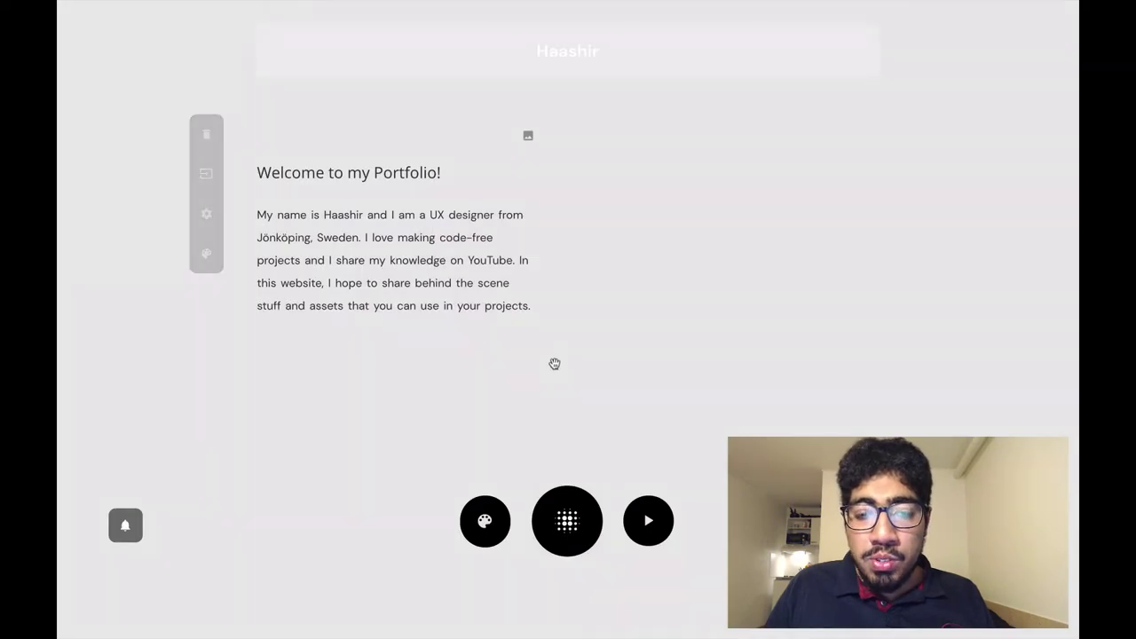
mouse_move(368, 264)
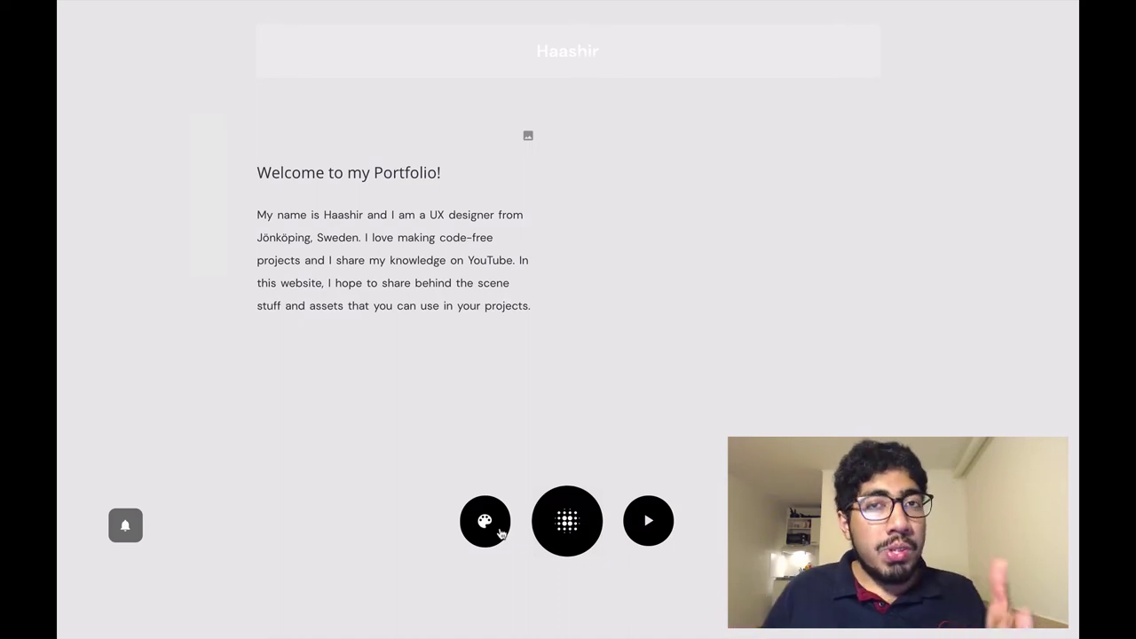
left_click(501, 533)
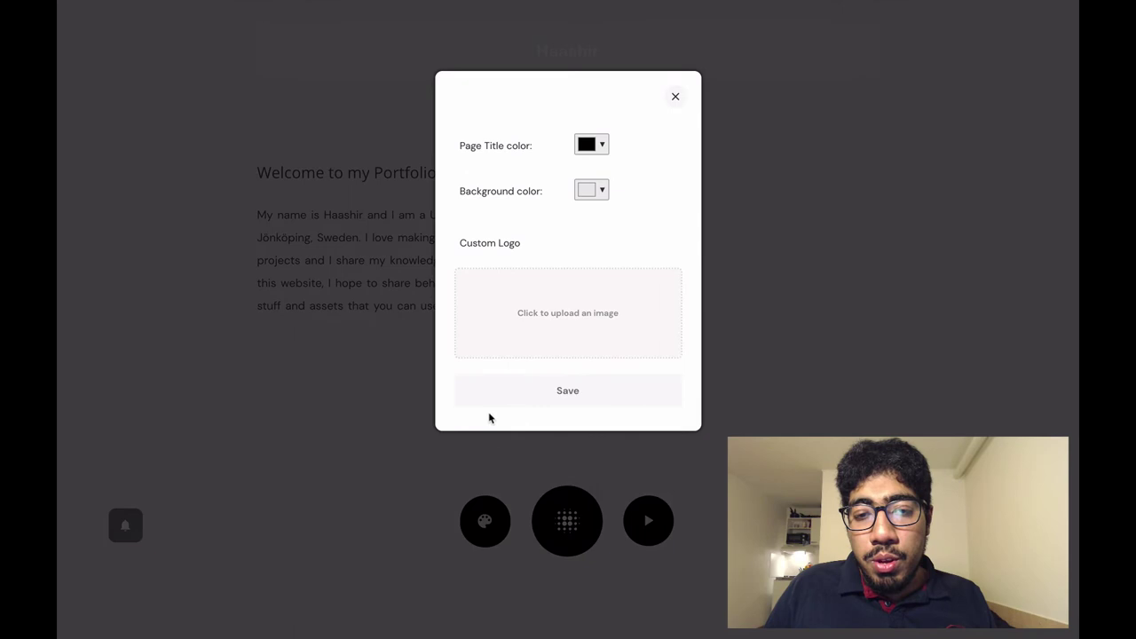
Step: Upload Group 3 (2).svg from Downloads as the custom logo and save the settings
left_click(549, 320)
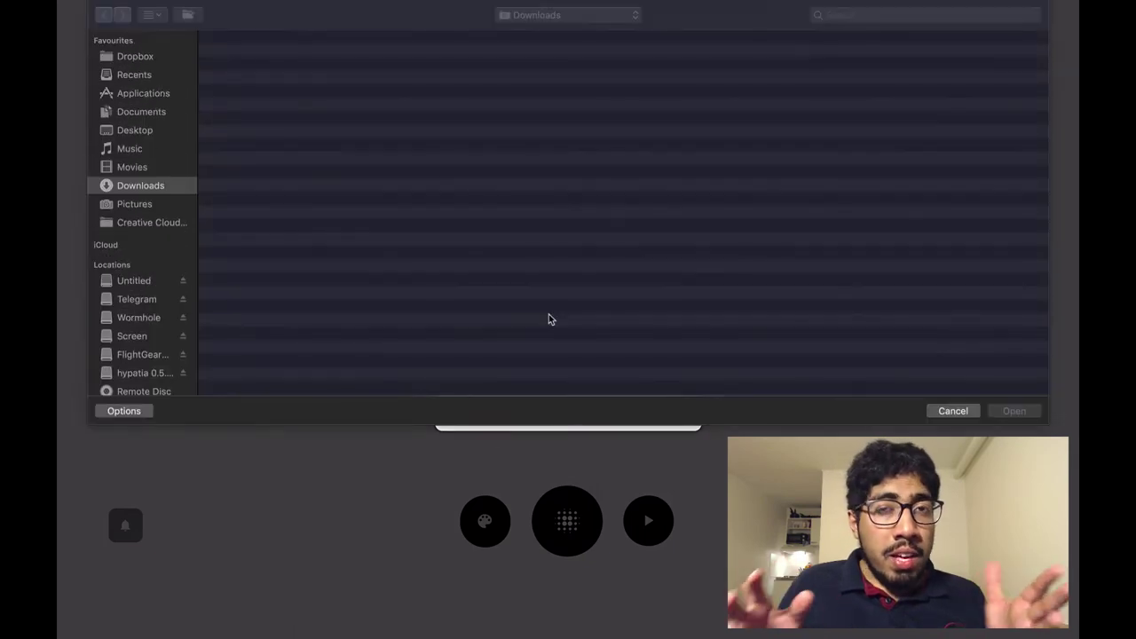
left_click(151, 205)
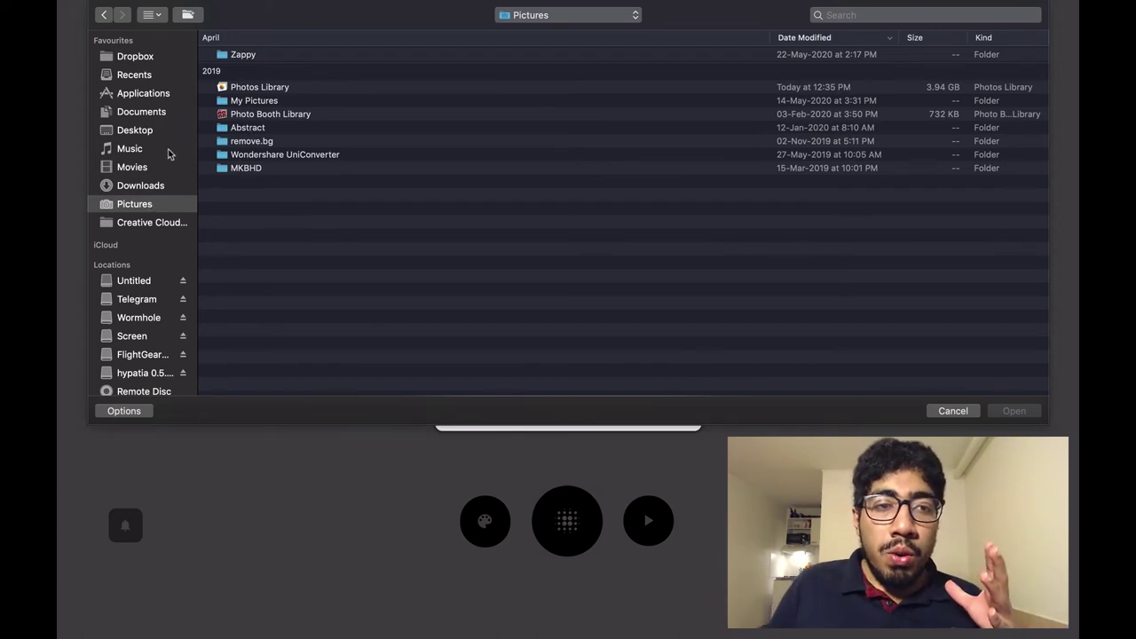
left_click(161, 192)
scroll(251, 234, "down", 10)
scroll(252, 233, "up", 8)
scroll(251, 234, "down", 5)
left_click(258, 219)
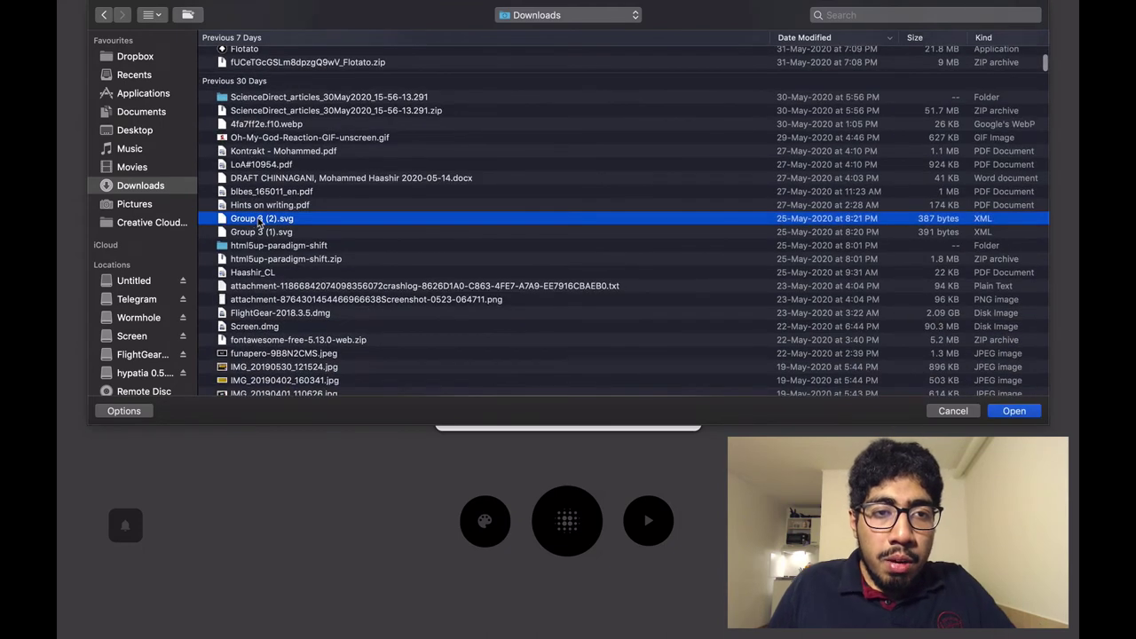
key("space")
key("space")
key("Return")
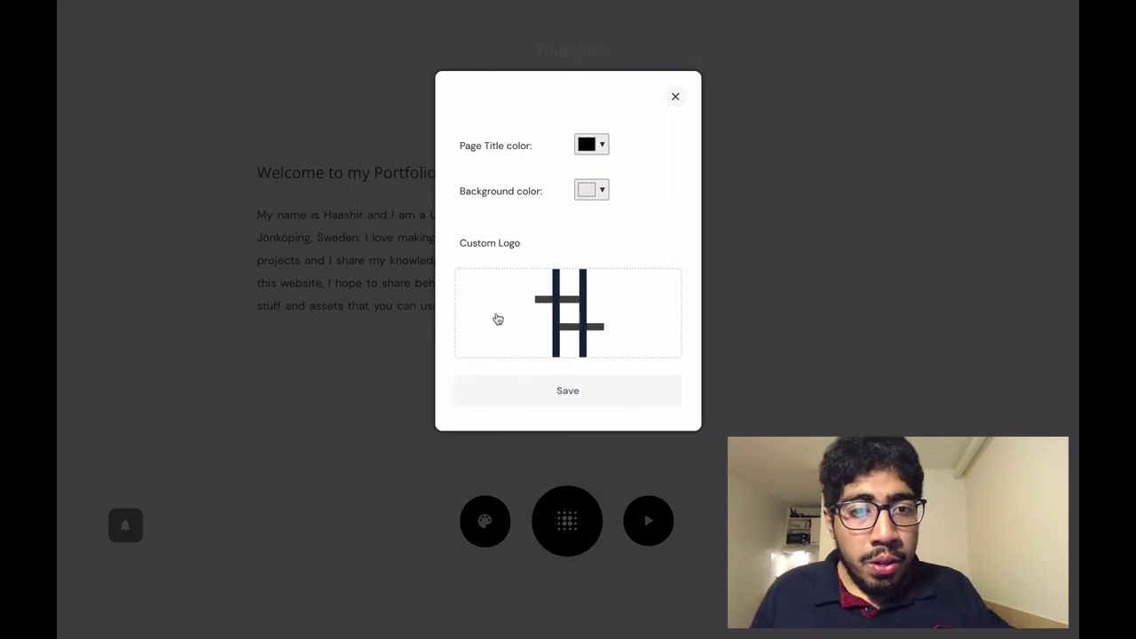
left_click(510, 385)
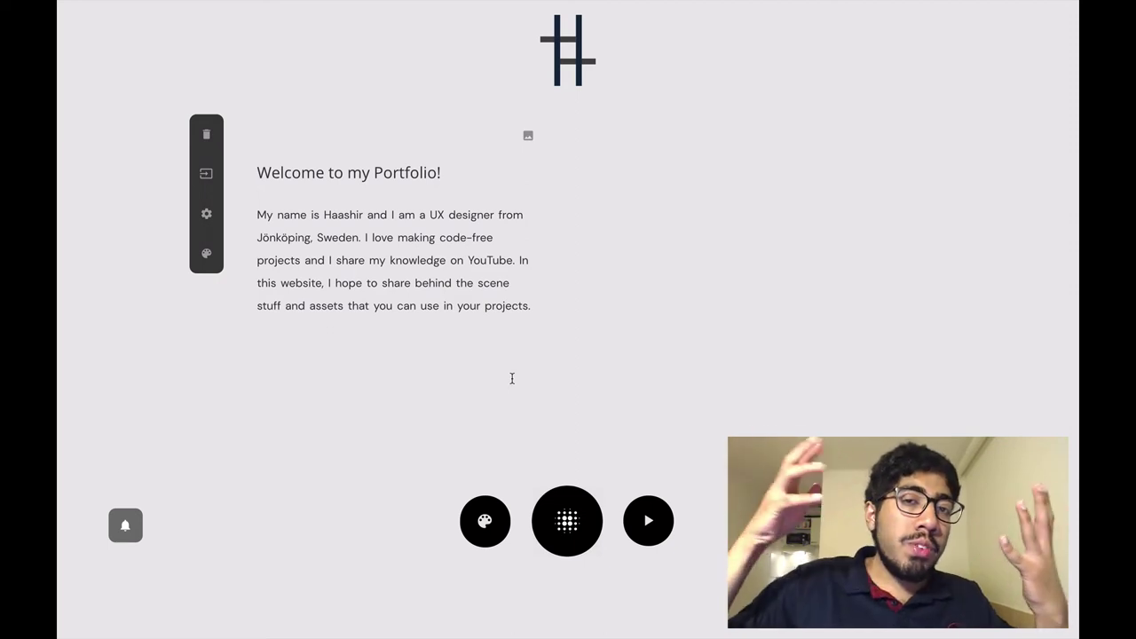
Step: Reopen the page settings dialog showing the colour options and the H logo
left_click(475, 528)
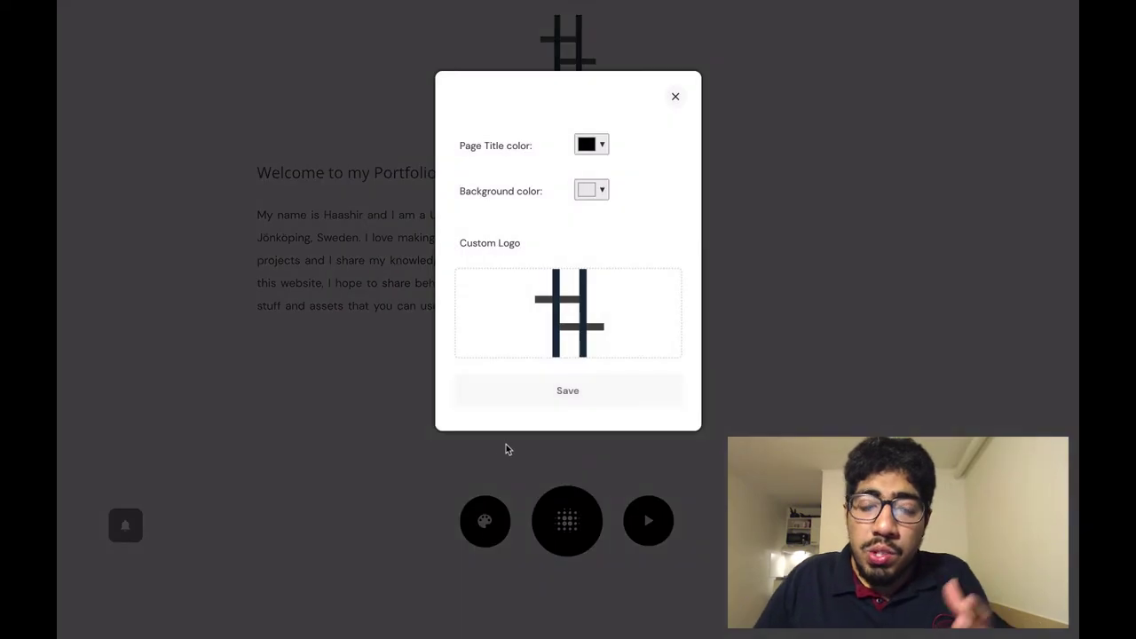